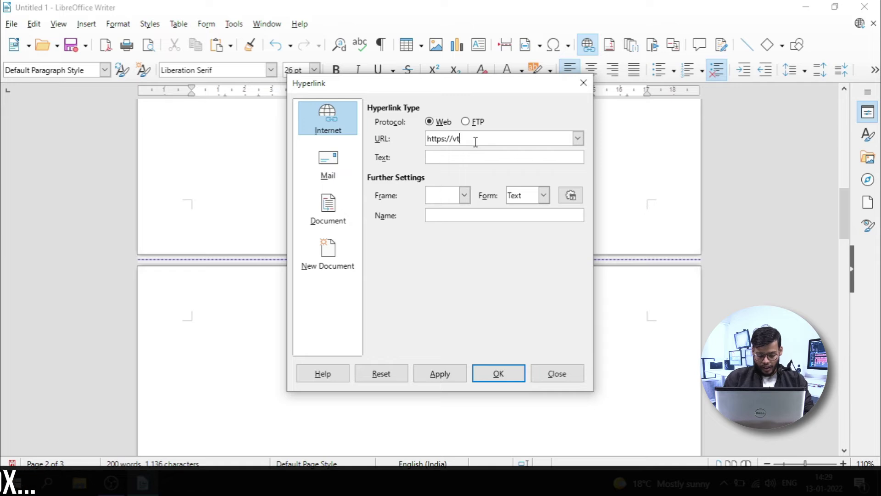
{"action": "type", "text": "u.com"}
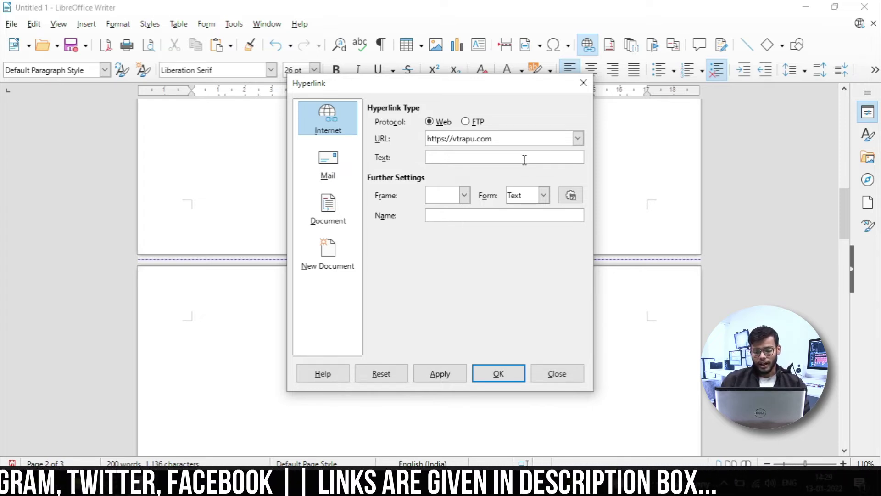
{"action": "left_click", "coordinate": [492, 162]}
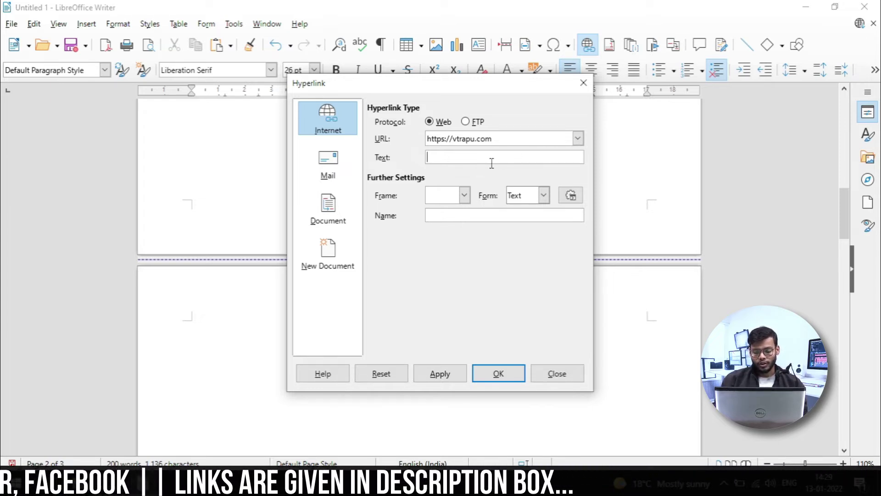
{"action": "left_click", "coordinate": [498, 374]}
{"action": "left_click", "coordinate": [409, 337]}
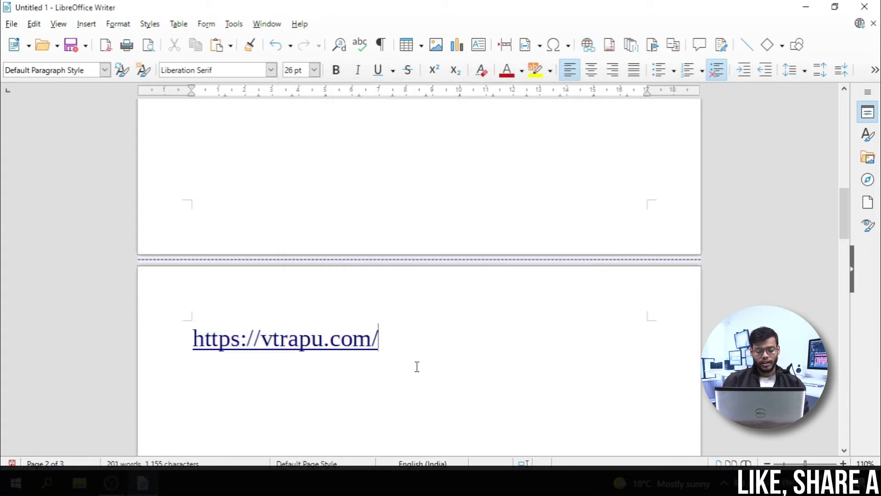
{"action": "left_click", "coordinate": [330, 340]}
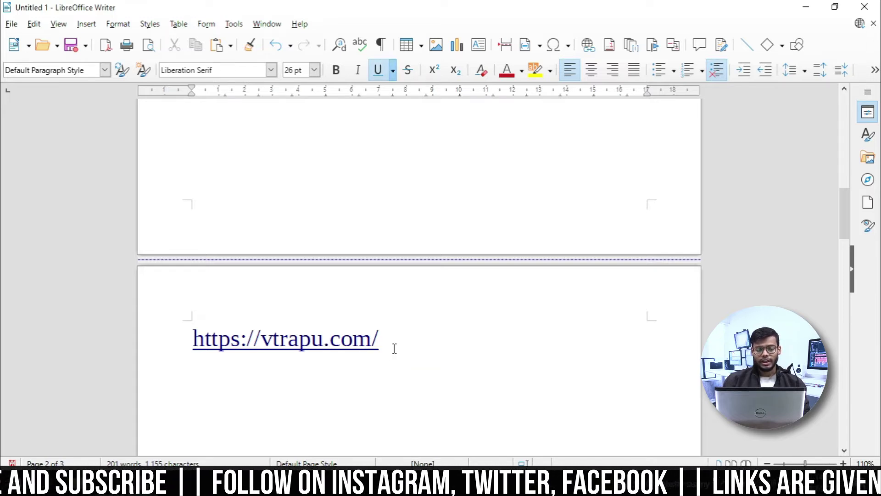
{"action": "left_click", "coordinate": [372, 342], "text": "ctrl"}
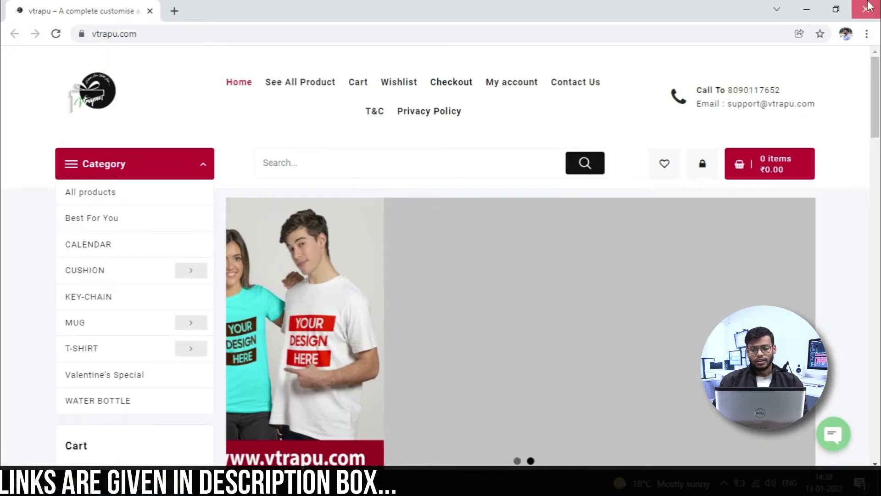
{"action": "left_click", "coordinate": [869, 6]}
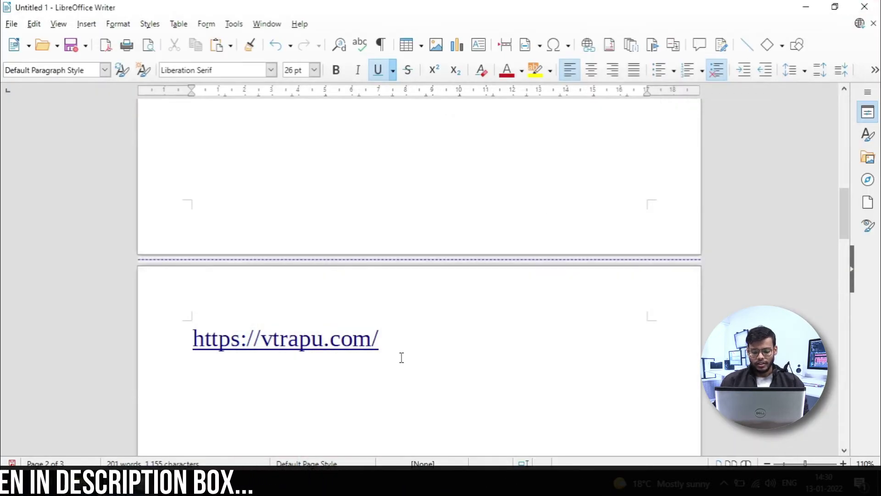
{"action": "left_click", "coordinate": [399, 339]}
{"action": "key", "text": "Return"}
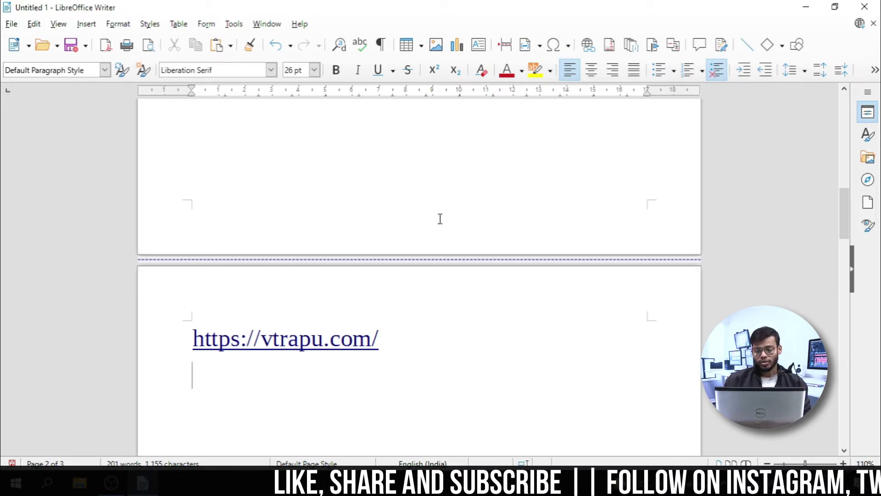
{"action": "left_click", "coordinate": [587, 46]}
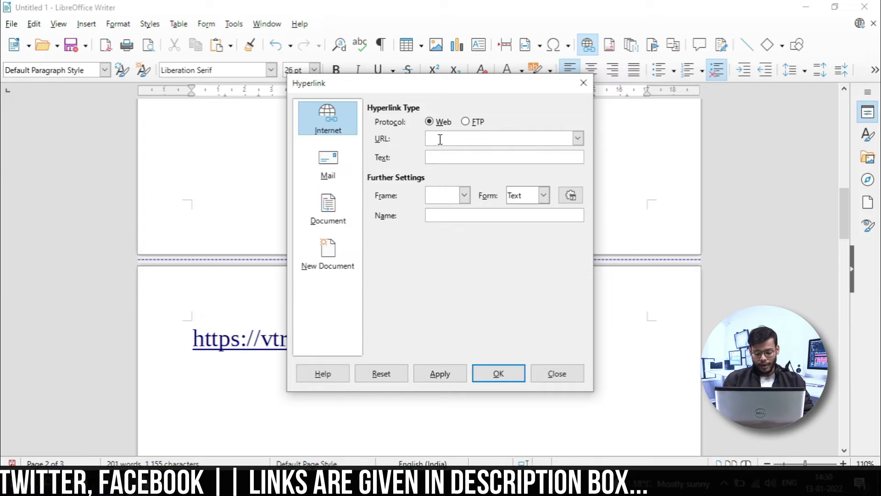
{"action": "type", "text": "http"}
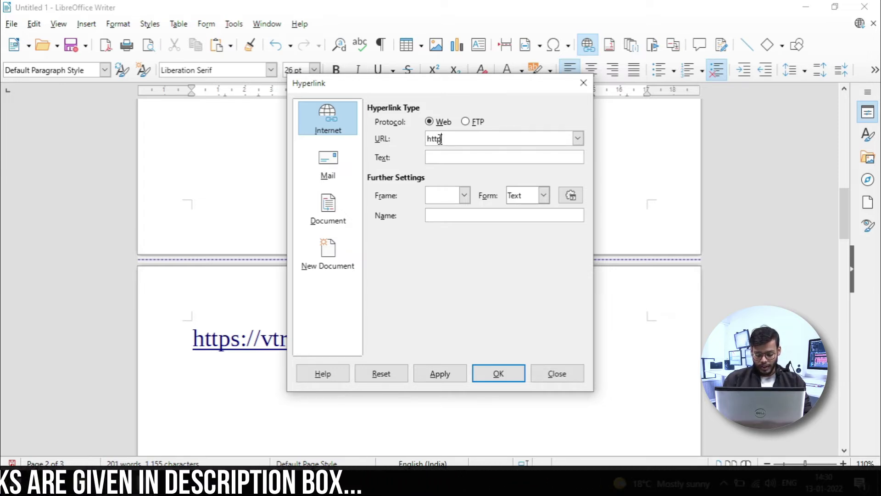
{"action": "type", "text": "s://v"}
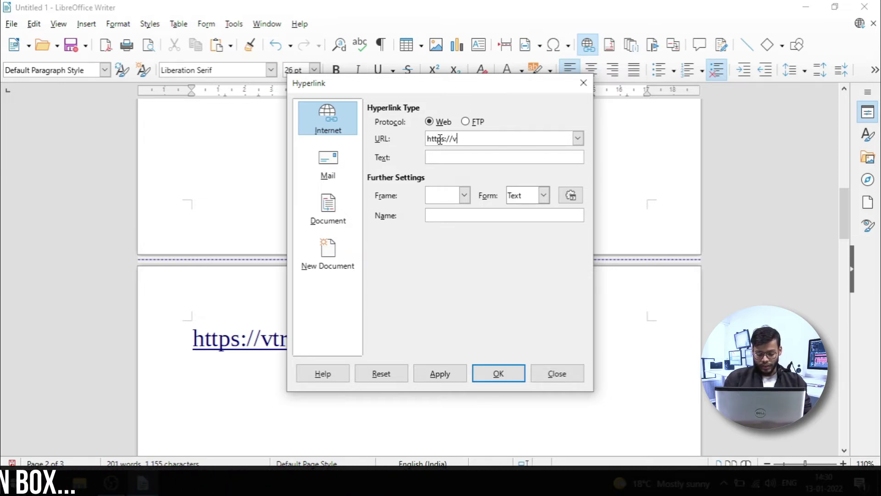
{"action": "type", "text": "trapu.com"}
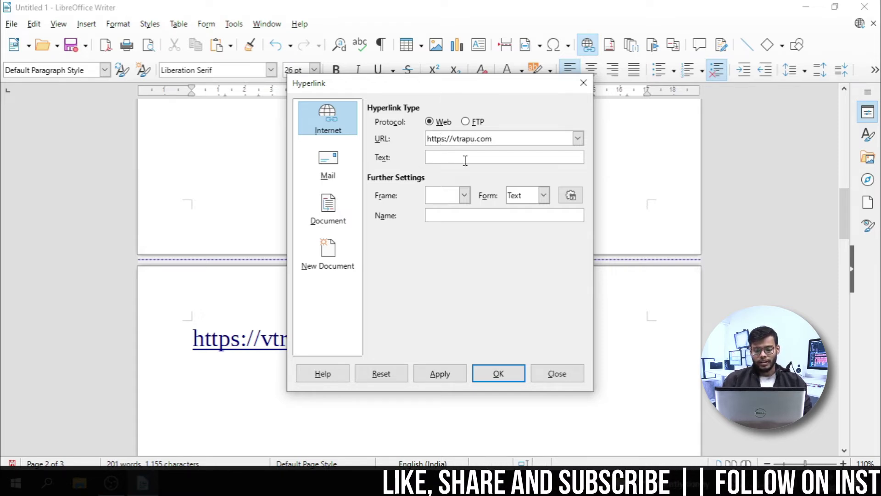
- Set the hyperlink's display text to "Online Customize Gift" and insert the link
{"action": "left_click", "coordinate": [453, 163]}
{"action": "type", "text": "Online"}
{"action": "type", "text": " Gift"}
{"action": "key", "text": "BackSpace"}
{"action": "key", "text": "BackSpace"}
{"action": "key", "text": "BackSpace"}
{"action": "key", "text": "BackSpace"}
{"action": "type", "text": "G"}
{"action": "type", "text": "ustomize "}
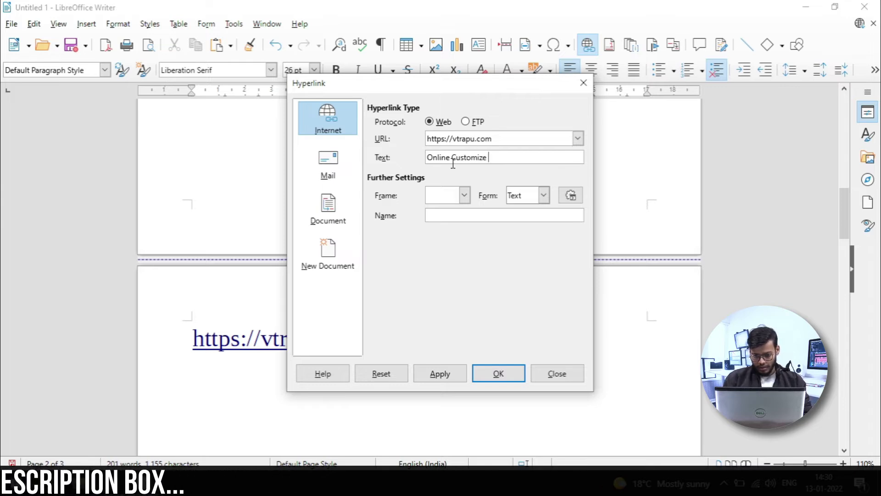
{"action": "type", "text": "G"}
{"action": "type", "text": "ist"}
{"action": "key", "text": "BackSpace"}
{"action": "key", "text": "BackSpace"}
{"action": "type", "text": "f"}
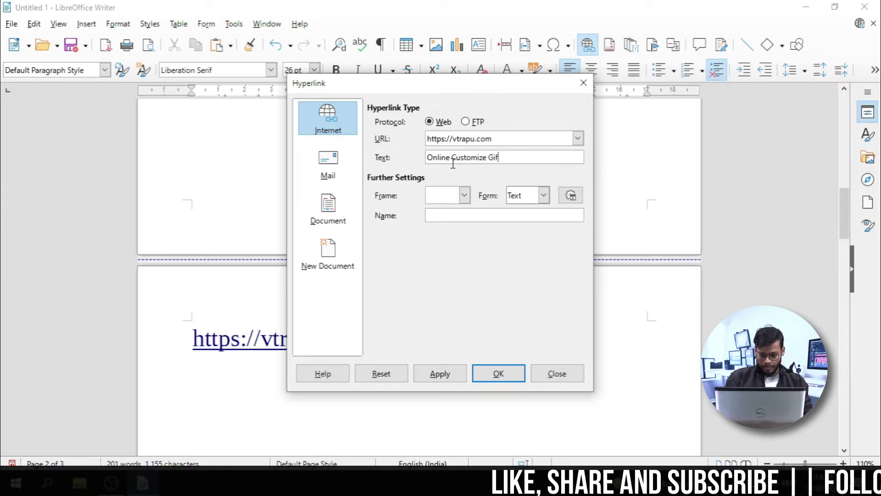
{"action": "type", "text": "t E"}
{"action": "key", "text": "BackSpace"}
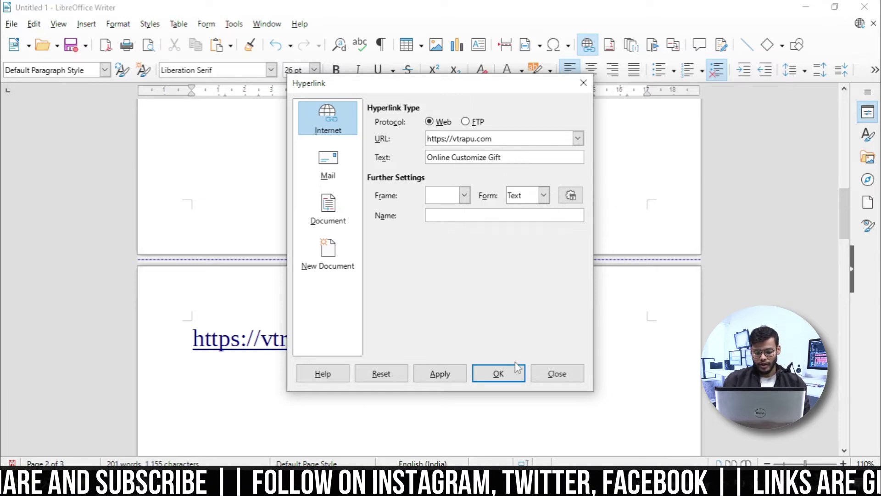
{"action": "left_click", "coordinate": [499, 373]}
{"action": "left_click", "coordinate": [483, 377]}
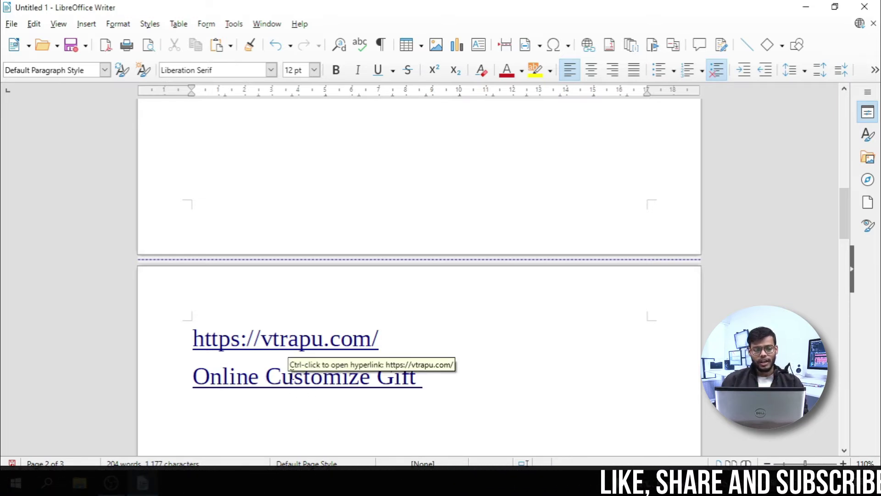
- Test the "Online Customize Gift" link by opening its website, and close the browser
{"action": "left_click", "coordinate": [292, 373], "text": "ctrl"}
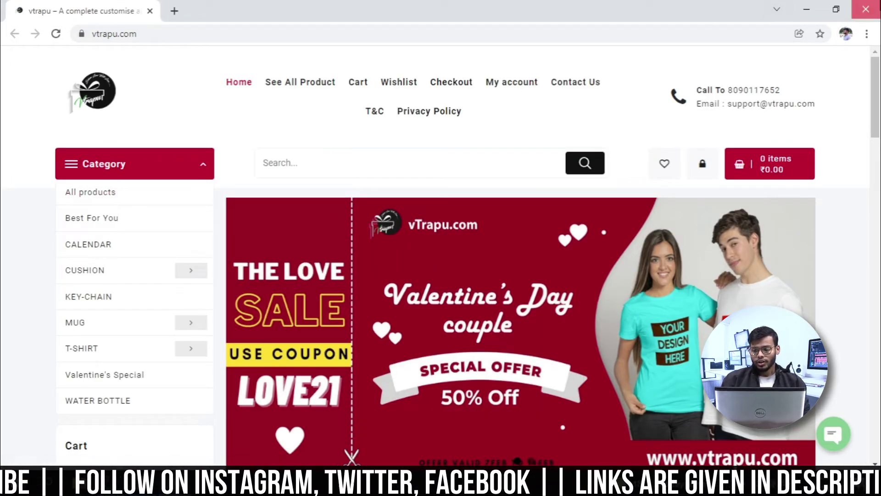
{"action": "left_click", "coordinate": [866, 9]}
- Insert a document hyperlink to the Desktop file "07-01 day 2" on the line below the web links
{"action": "key", "text": "Down"}
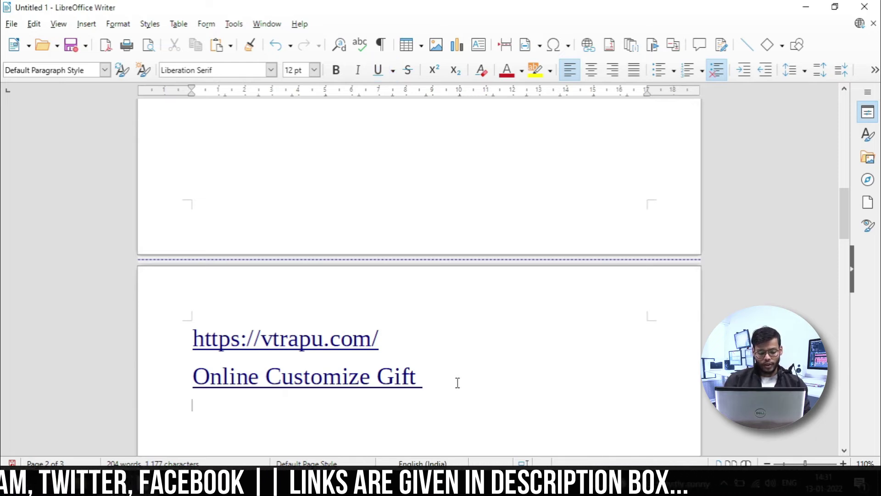
{"action": "left_click", "coordinate": [593, 51]}
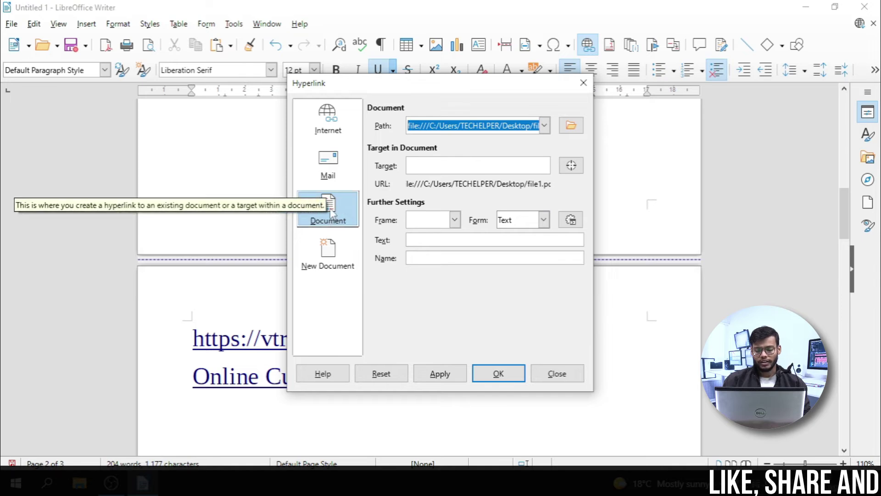
{"action": "left_click", "coordinate": [571, 124]}
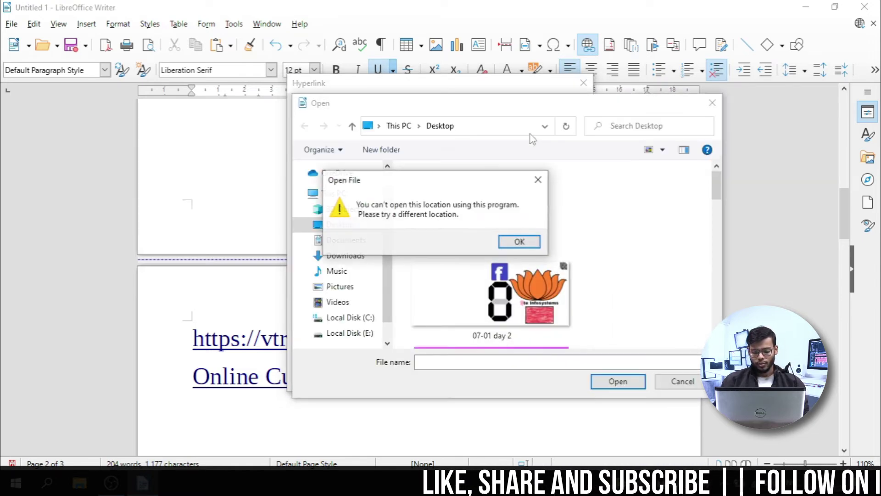
{"action": "left_click", "coordinate": [521, 241]}
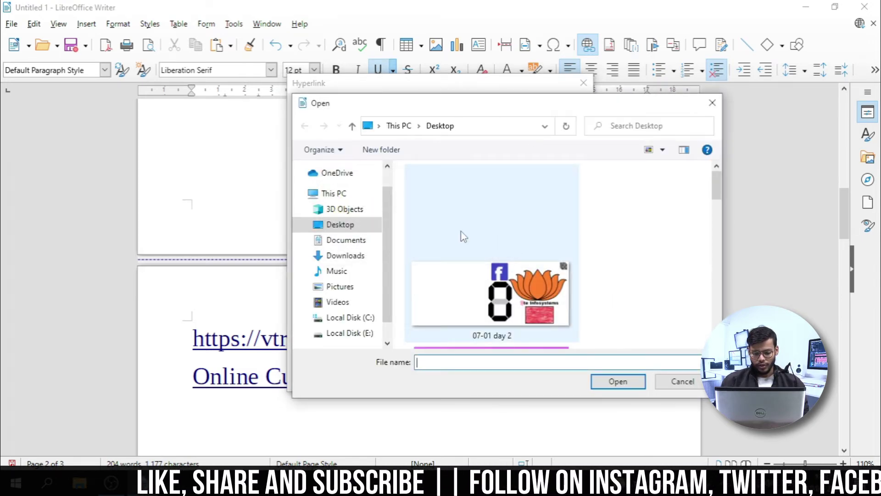
{"action": "left_click", "coordinate": [516, 273]}
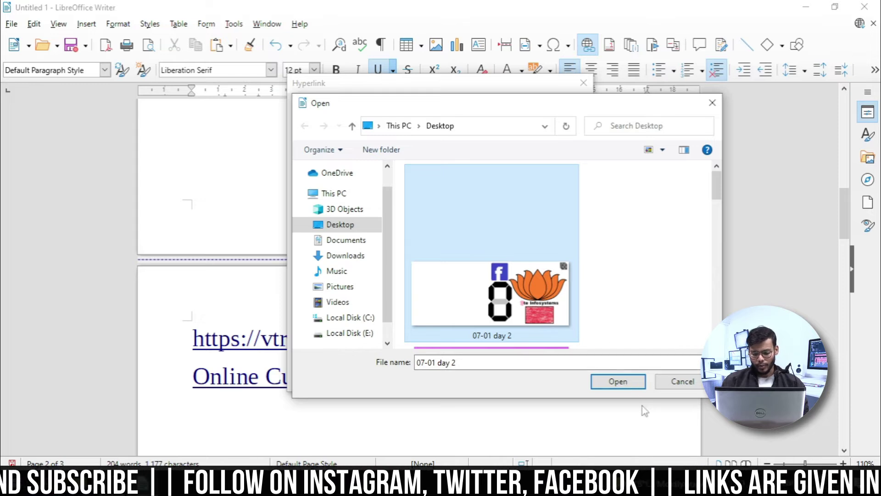
{"action": "left_click", "coordinate": [615, 382]}
{"action": "left_click", "coordinate": [498, 374]}
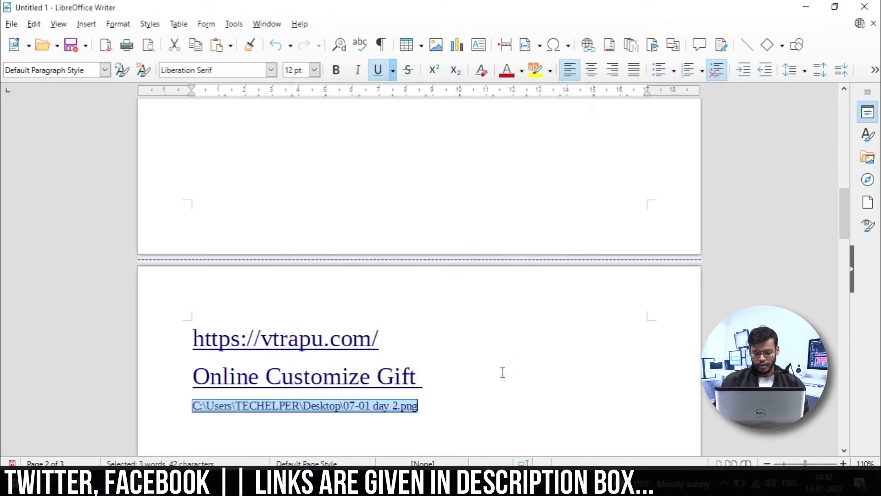
- Test the "07-01 day 2.png" link by opening the image, and close the image viewer
{"action": "left_click", "coordinate": [389, 406]}
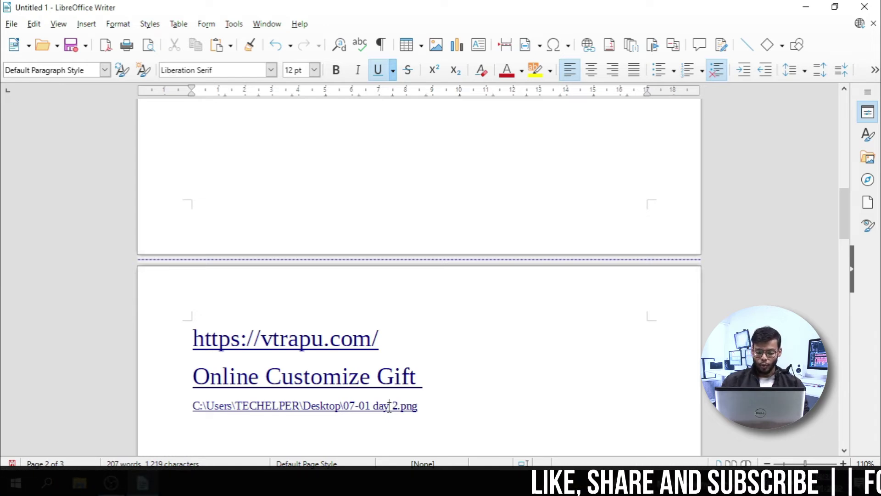
{"action": "left_click", "coordinate": [399, 406], "text": "ctrl"}
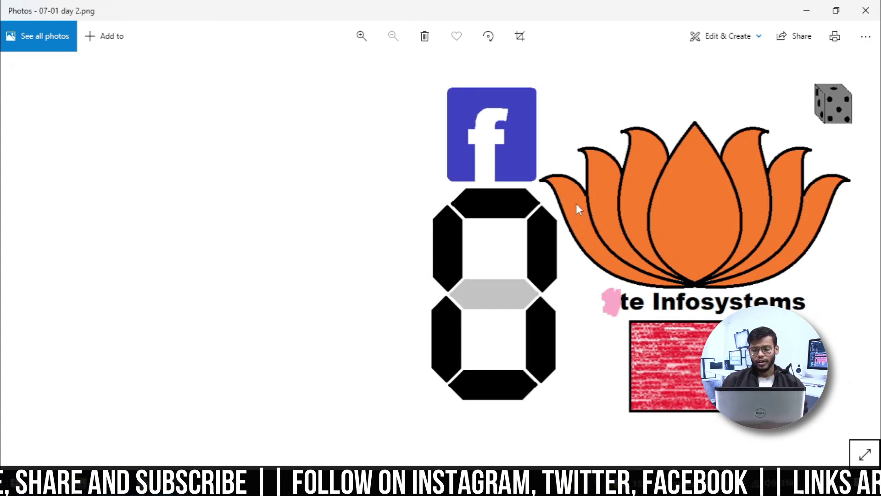
{"action": "left_click", "coordinate": [865, 11]}
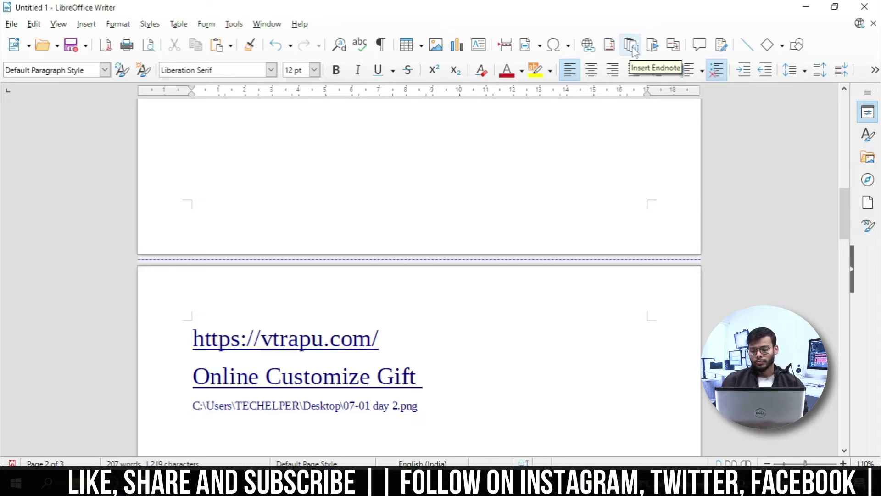
- Insert a footnote after the word "galleries" in the first paragraph, with the text "विथिका"
{"action": "left_click_drag", "start_coordinate": [844, 222], "coordinate": [844, 131]}
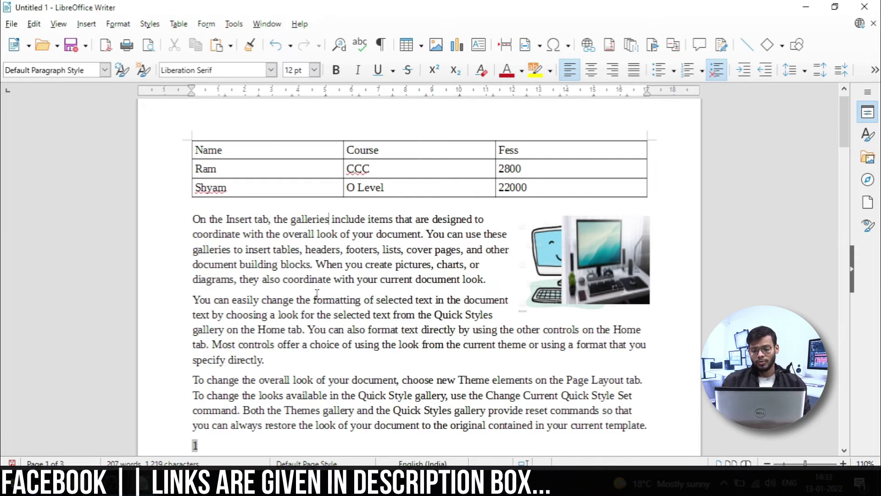
{"action": "left_click", "coordinate": [610, 45]}
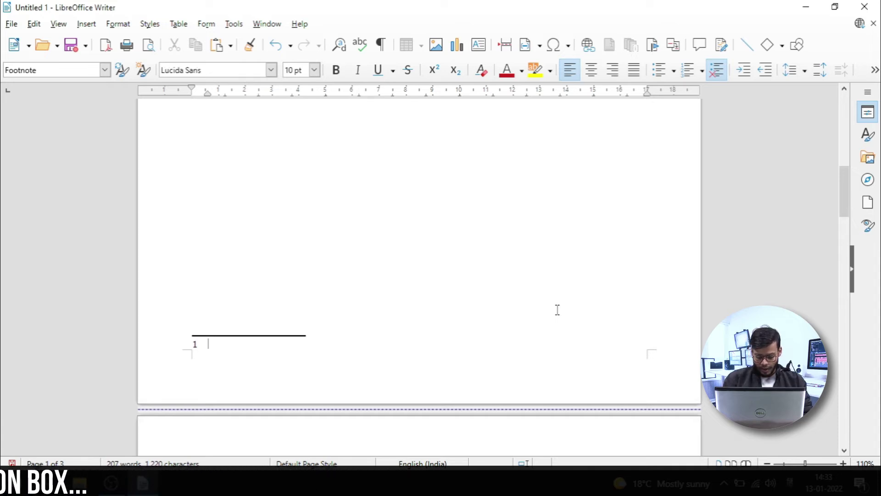
{"action": "type", "text": "विथिका"}
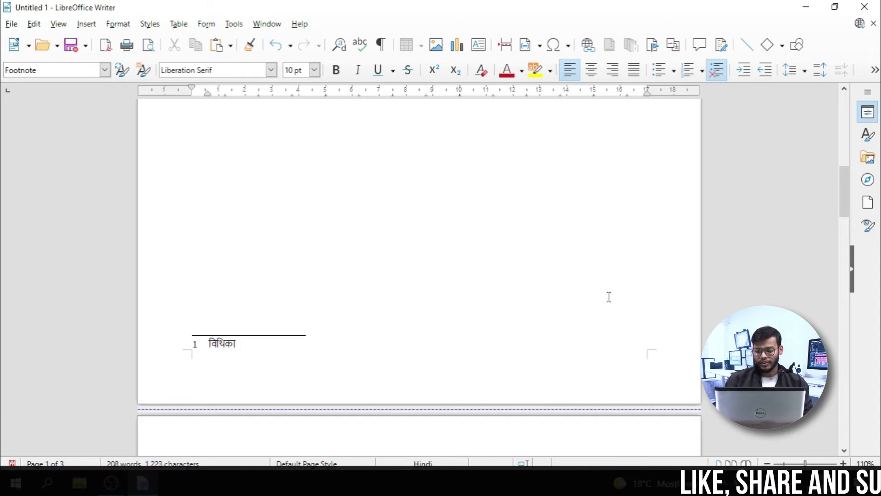
- Return to the first paragraph and inspect the footnote mark after "galleries"
{"action": "left_click_drag", "start_coordinate": [847, 208], "coordinate": [842, 135]}
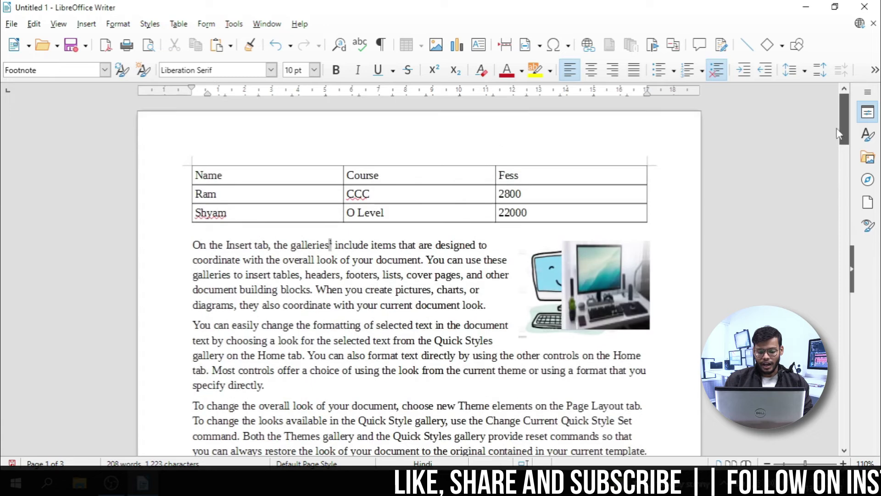
{"action": "left_click", "coordinate": [357, 259]}
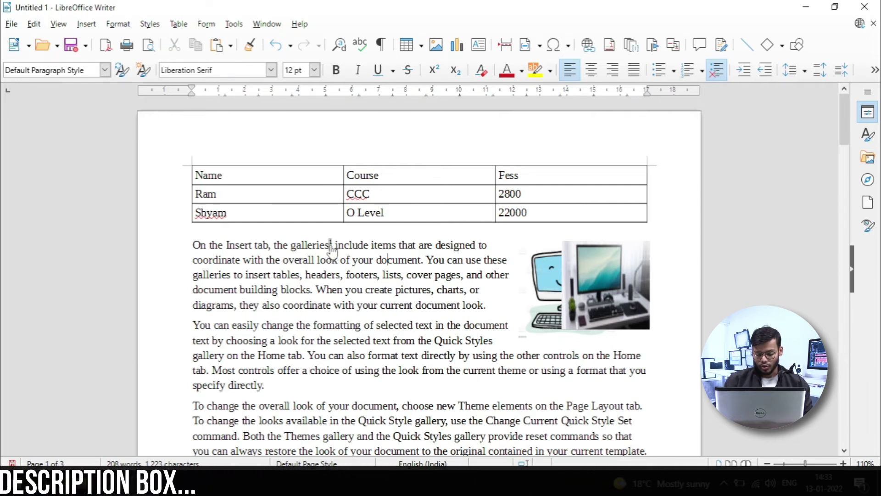
{"action": "mouse_move", "coordinate": [332, 248]}
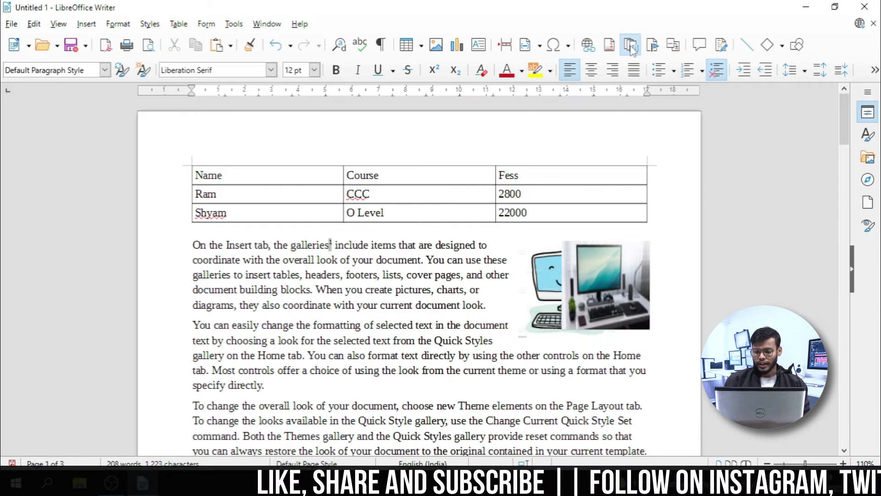
- Insert an endnote after the word "headers" with the text "Common Text In Every Page on Top." and return to the first page
{"action": "left_click", "coordinate": [631, 46]}
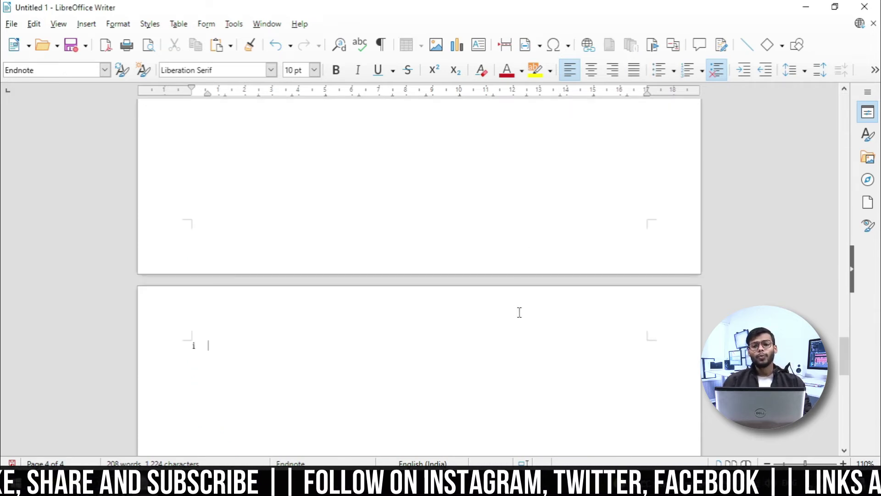
{"action": "mouse_move", "coordinate": [845, 356]}
{"action": "left_mouse_down"}
{"action": "mouse_move", "coordinate": [842, 123]}
{"action": "mouse_move", "coordinate": [842, 376]}
{"action": "mouse_move", "coordinate": [843, 364]}
{"action": "left_mouse_up"}
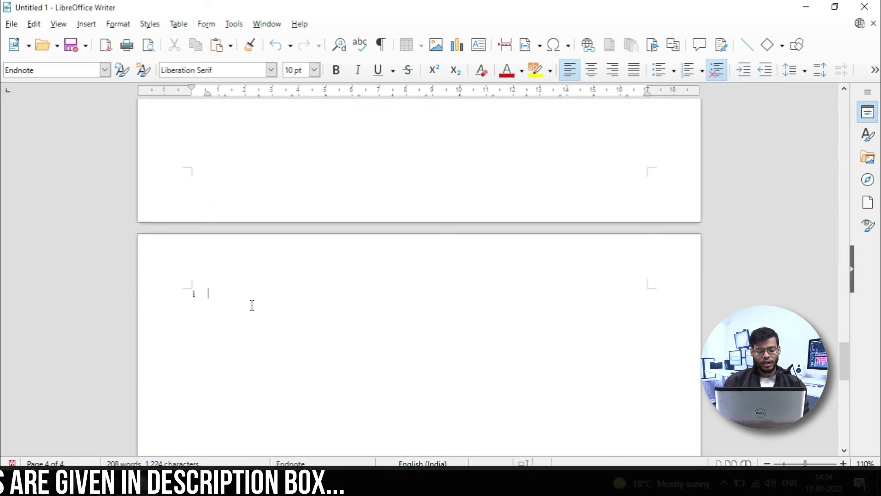
{"action": "type", "text": "Common Text In Every Page on Top."}
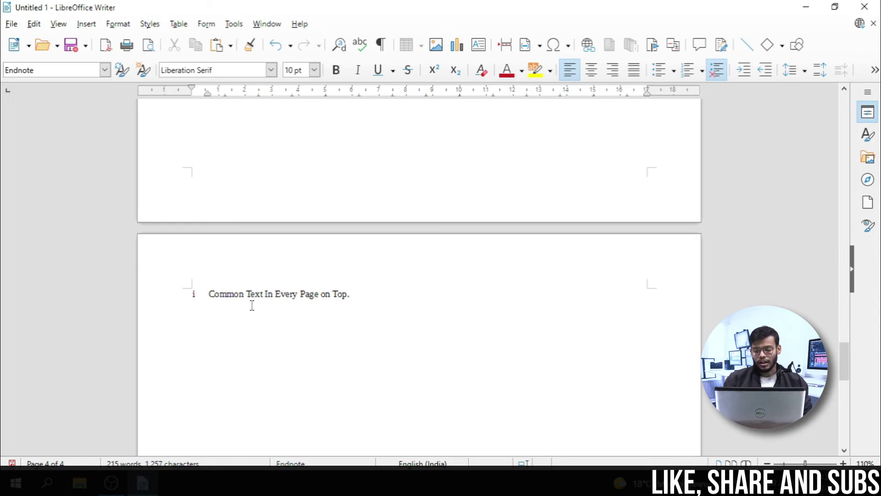
{"action": "left_click_drag", "start_coordinate": [844, 363], "coordinate": [842, 104]}
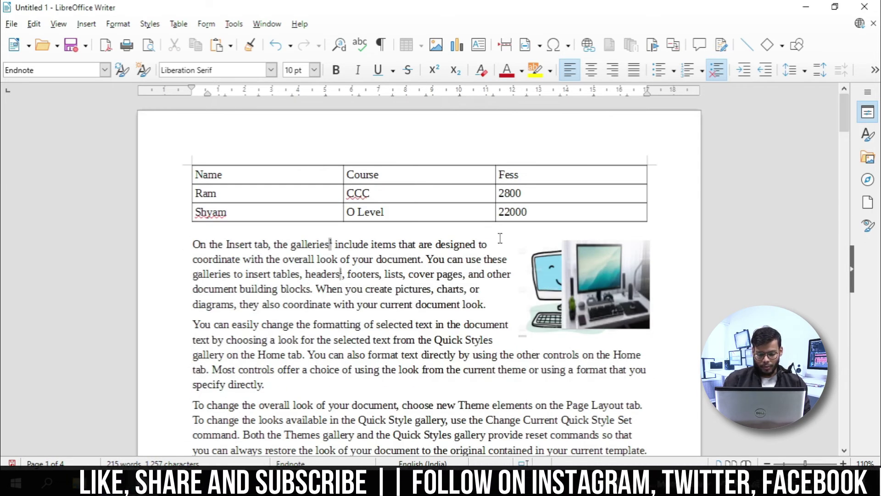
- Inspect the endnote mark after "headers" in the first paragraph and return the cursor to the body text
{"action": "left_click", "coordinate": [341, 274]}
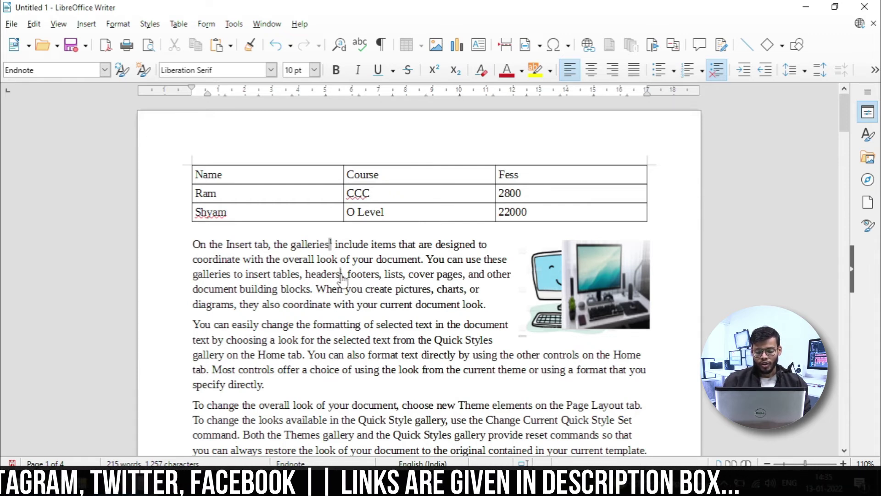
{"action": "mouse_move", "coordinate": [342, 278]}
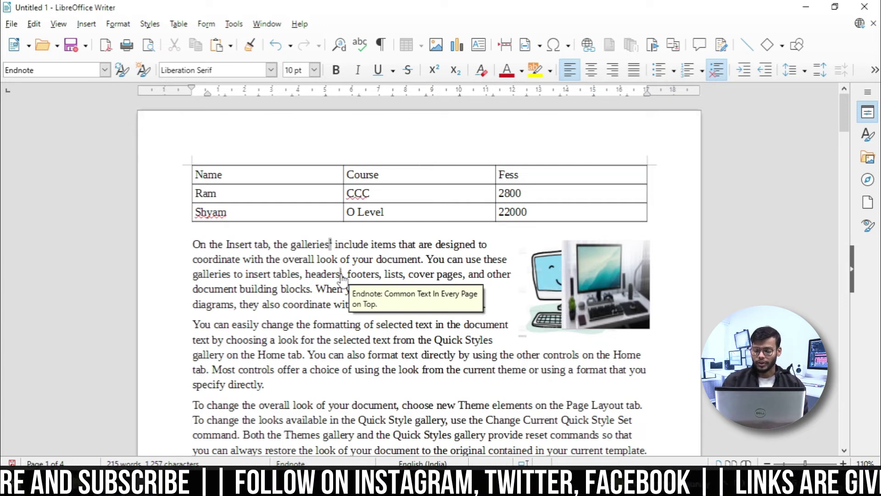
{"action": "left_click", "coordinate": [475, 324]}
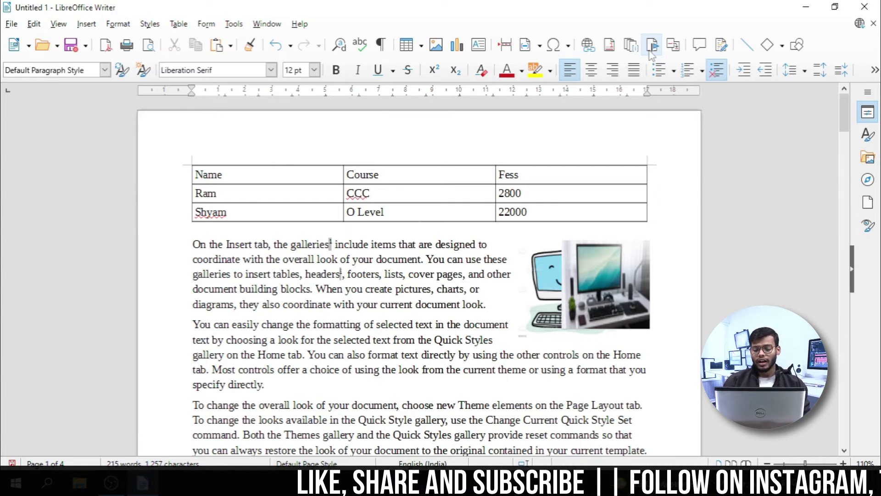
- Make the word "theme" in the second paragraph bold, and move the cursor to the table's "Name" cell
{"action": "left_click", "coordinate": [513, 372]}
{"action": "key", "text": "ctrl+b"}
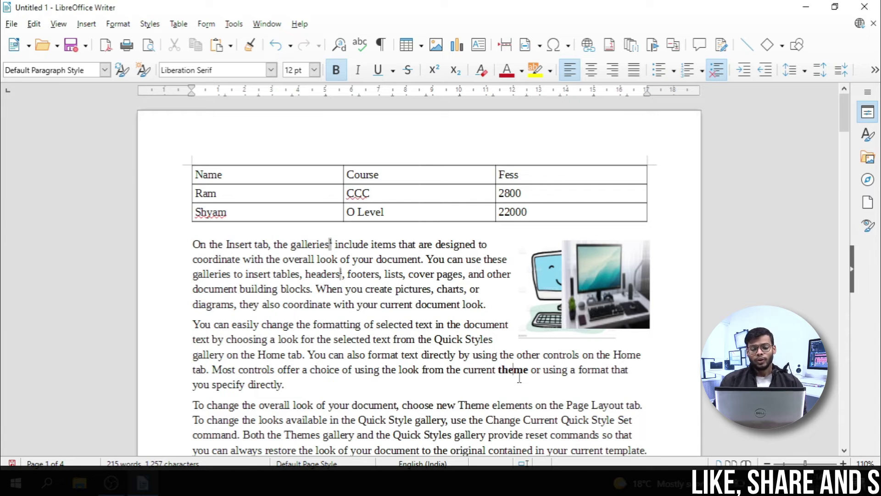
{"action": "left_click", "coordinate": [182, 174]}
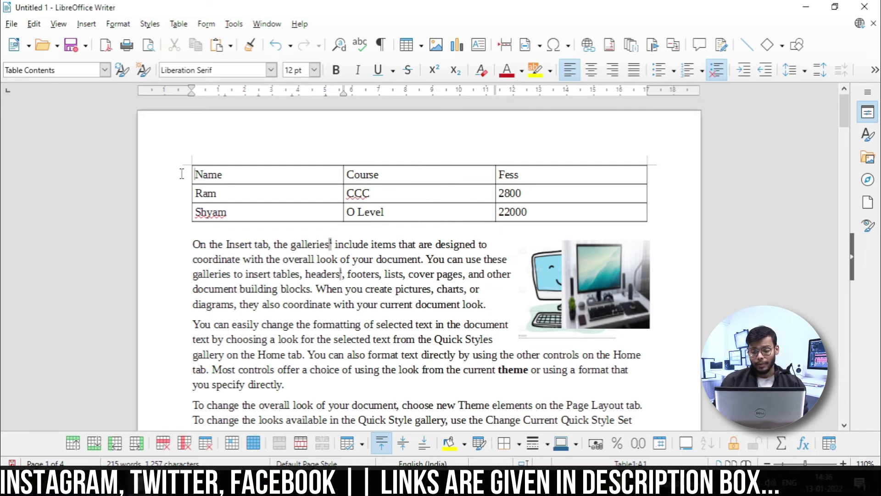
- Insert a bookmark named "Bookmark 1" within the bold word "theme" and check it in the bookmark list
{"action": "left_click", "coordinate": [514, 373]}
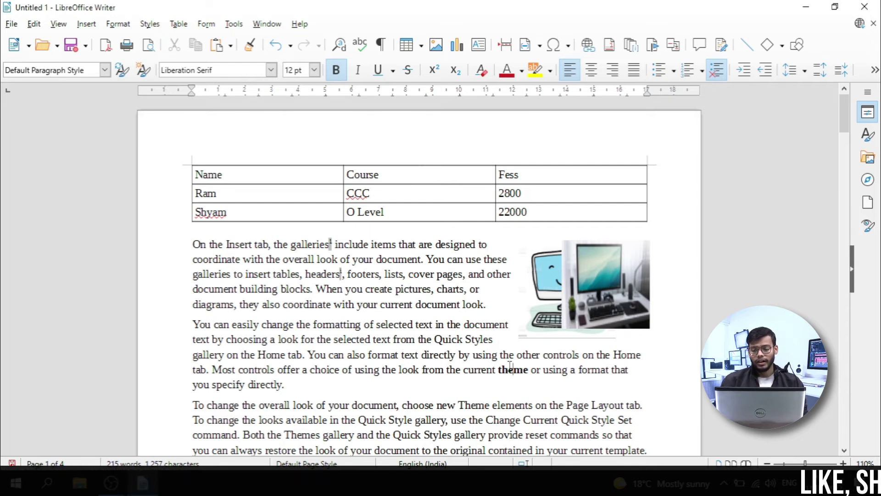
{"action": "left_click", "coordinate": [654, 46]}
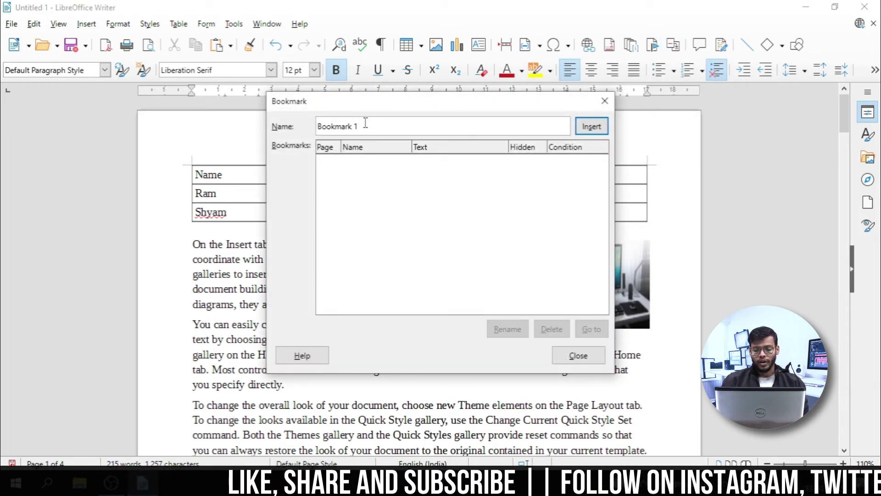
{"action": "left_click", "coordinate": [592, 126]}
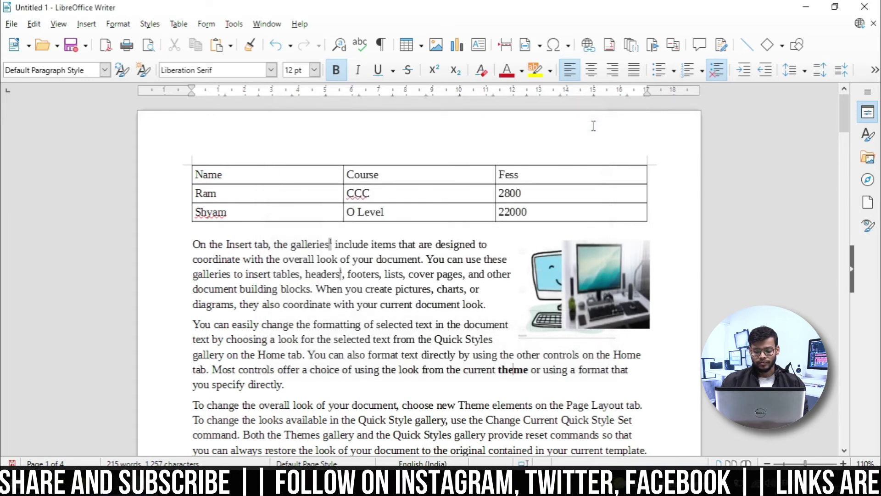
{"action": "left_click", "coordinate": [654, 45]}
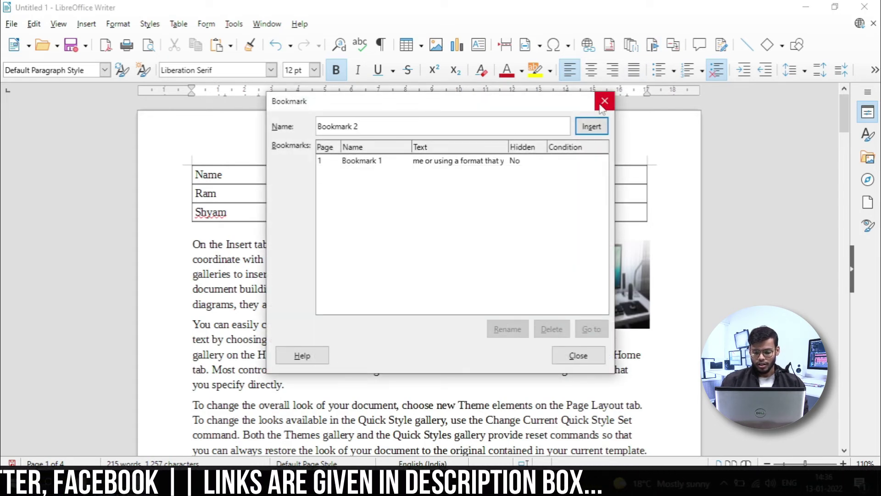
{"action": "left_click", "coordinate": [592, 126]}
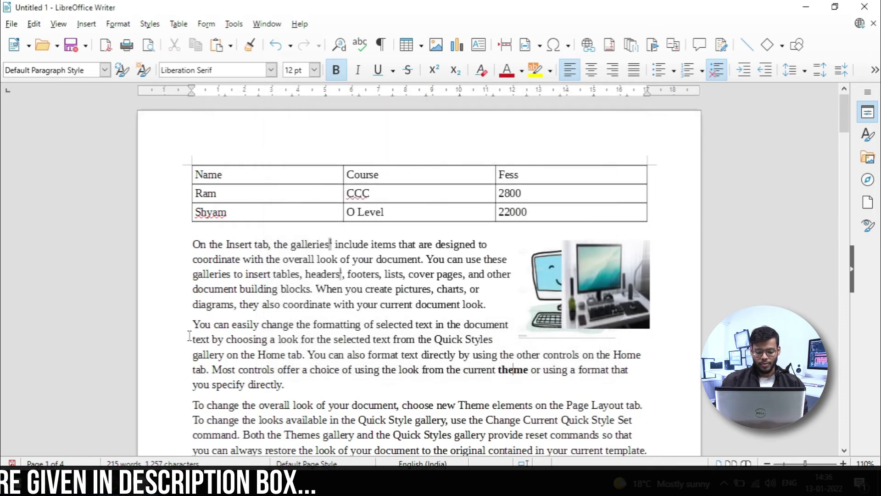
- Place the cursor on the endnote page and test the bookmark by jumping from there to "Bookmark 1"
{"action": "left_click_drag", "start_coordinate": [844, 129], "coordinate": [823, 389]}
{"action": "scroll", "coordinate": [616, 356], "scroll_direction": "down", "scroll_amount": 2}
{"action": "left_click", "coordinate": [494, 351]}
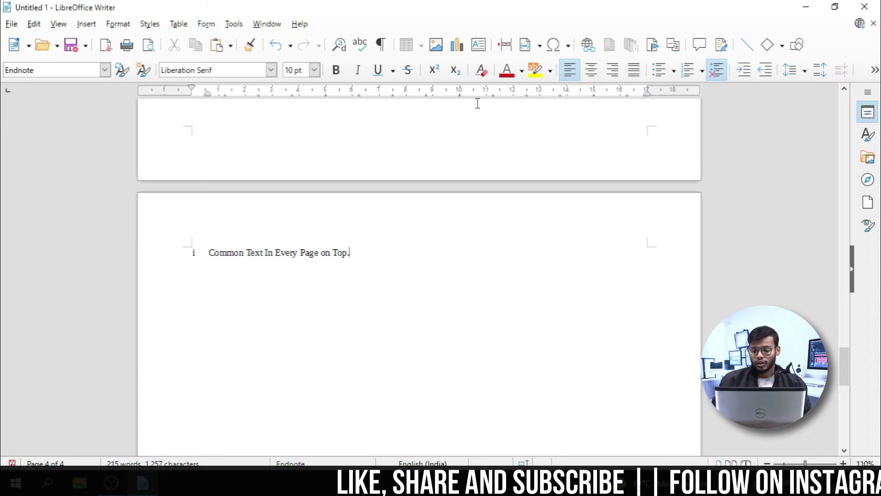
{"action": "left_click", "coordinate": [652, 45]}
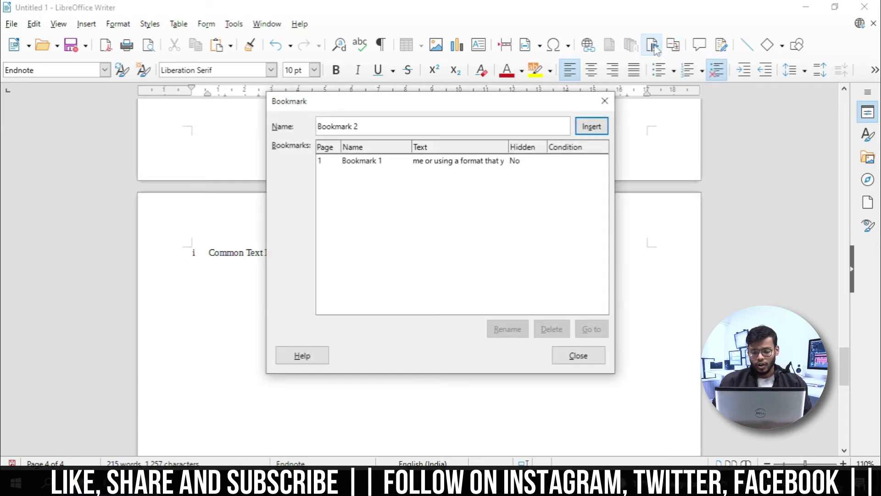
{"action": "left_click", "coordinate": [370, 161]}
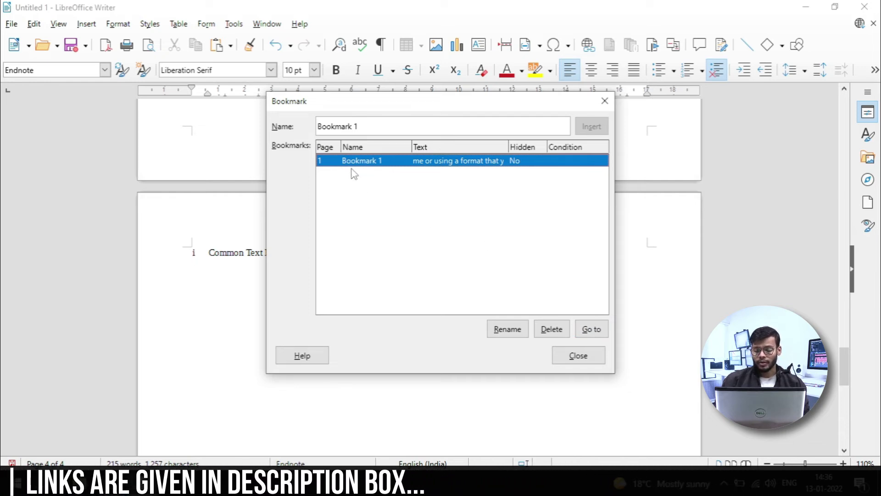
{"action": "left_click", "coordinate": [591, 329]}
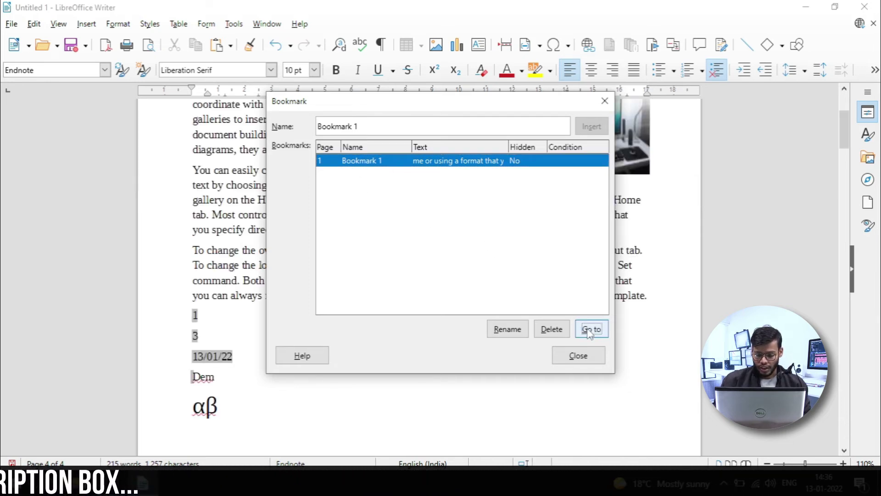
{"action": "left_click", "coordinate": [581, 360]}
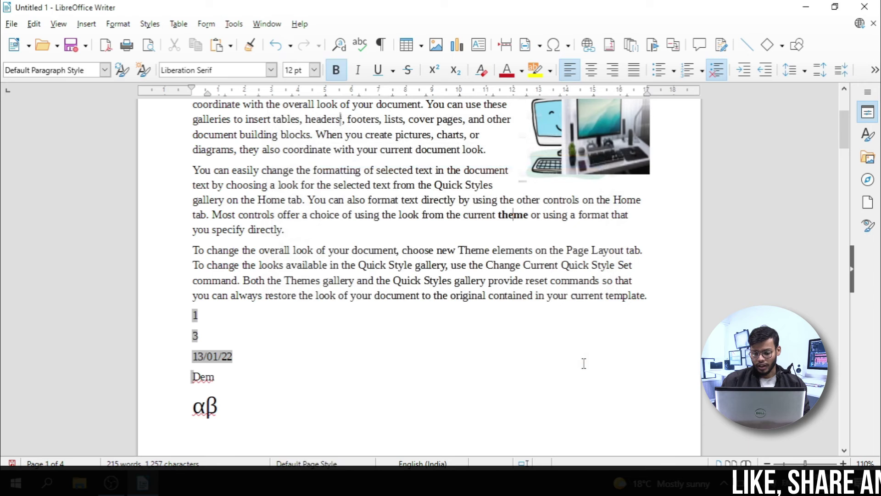